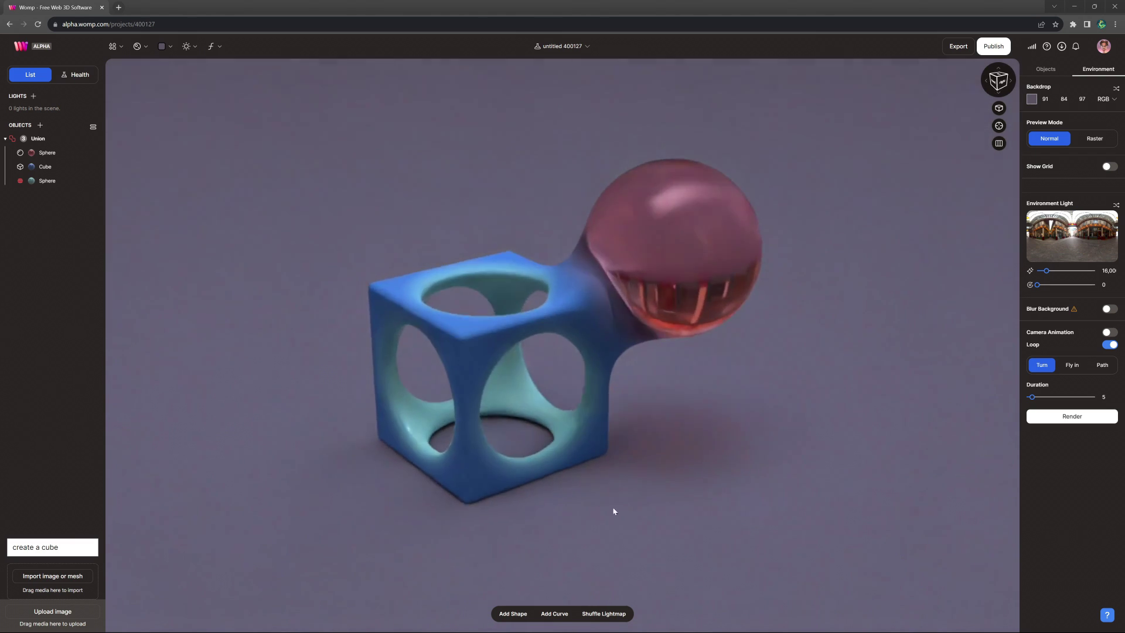
Step: Nudge the pink glass sphere, then toggle the hidden sphere between Positive and Negative forms
click(718, 290)
mouse_move(674, 265)
mouse_down()
mouse_move(572, 311)
mouse_move(515, 316)
mouse_move(419, 293)
mouse_move(427, 252)
mouse_move(455, 234)
mouse_move(521, 230)
mouse_move(650, 258)
mouse_move(658, 249)
mouse_up()
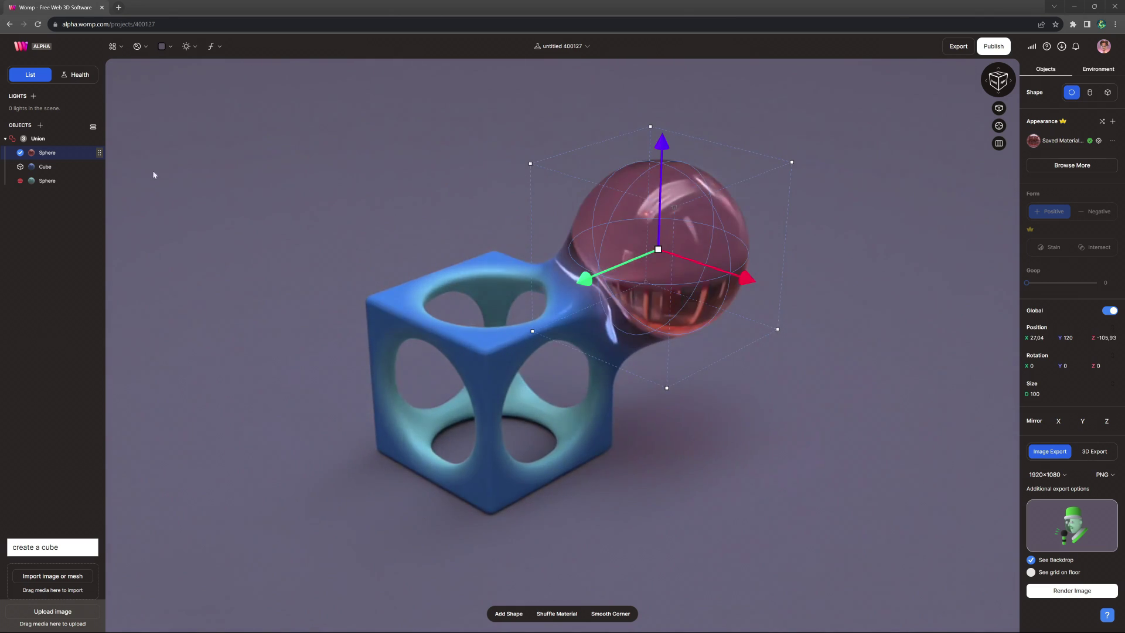
click(57, 183)
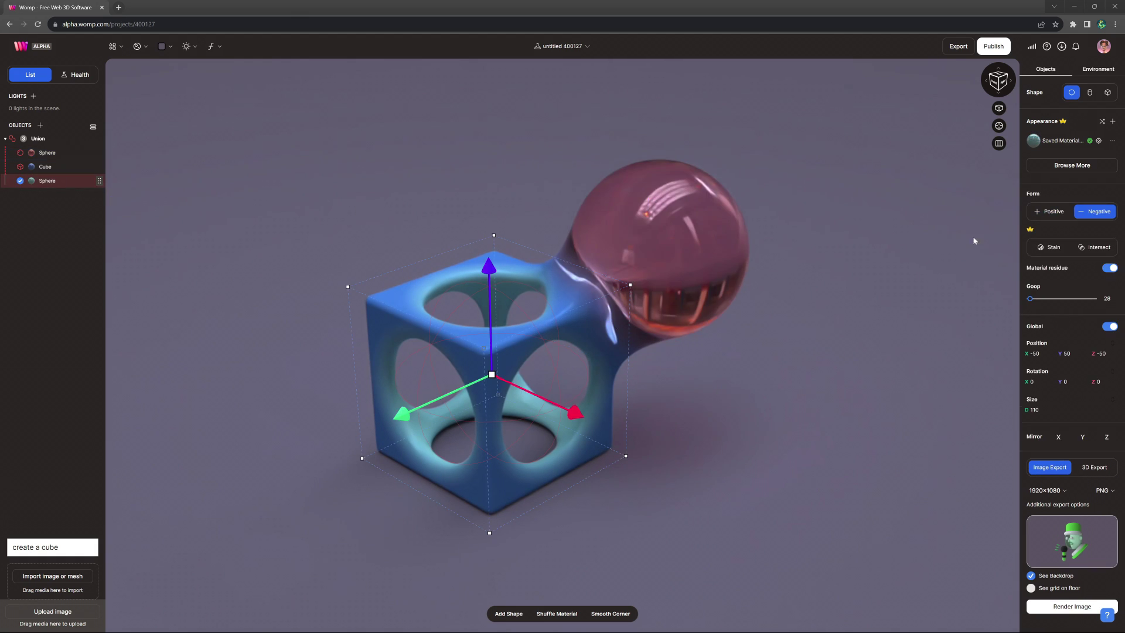
click(1060, 218)
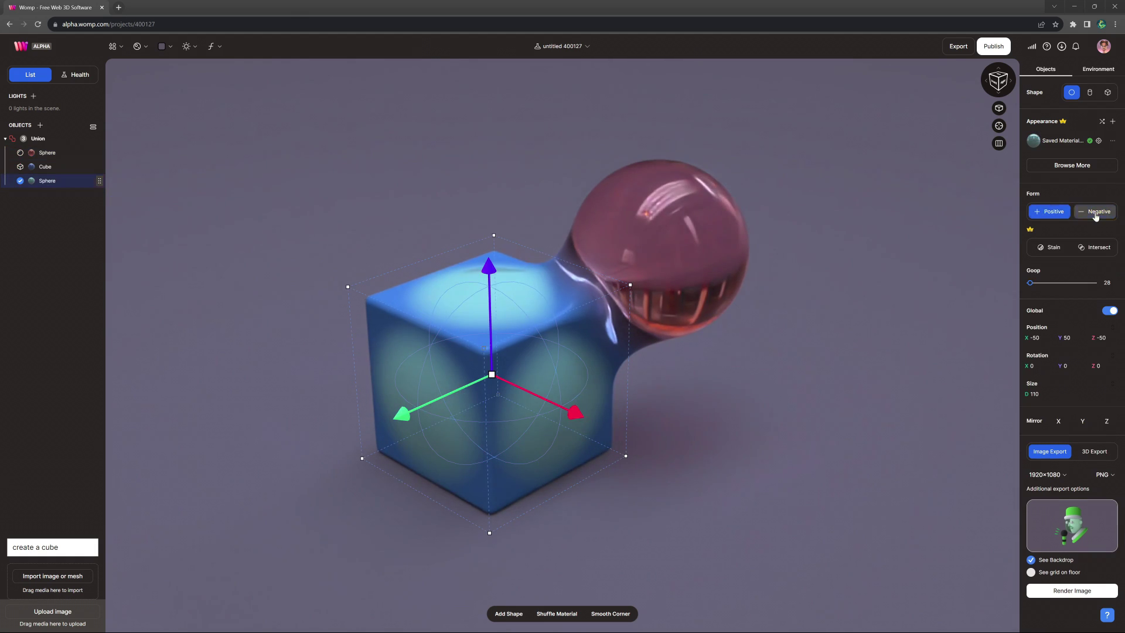
click(1096, 212)
click(1064, 215)
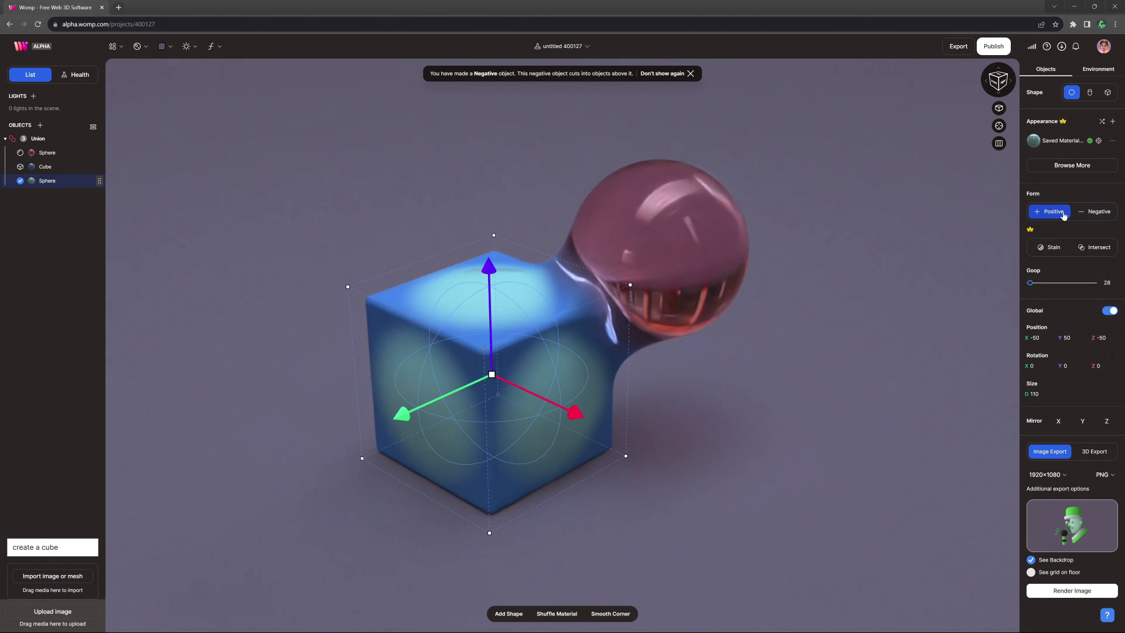
Step: Raise the sphere over the cube's corner and switch its form to Stain, then Intersect
drag(492, 339, 500, 255)
drag(484, 304, 414, 297)
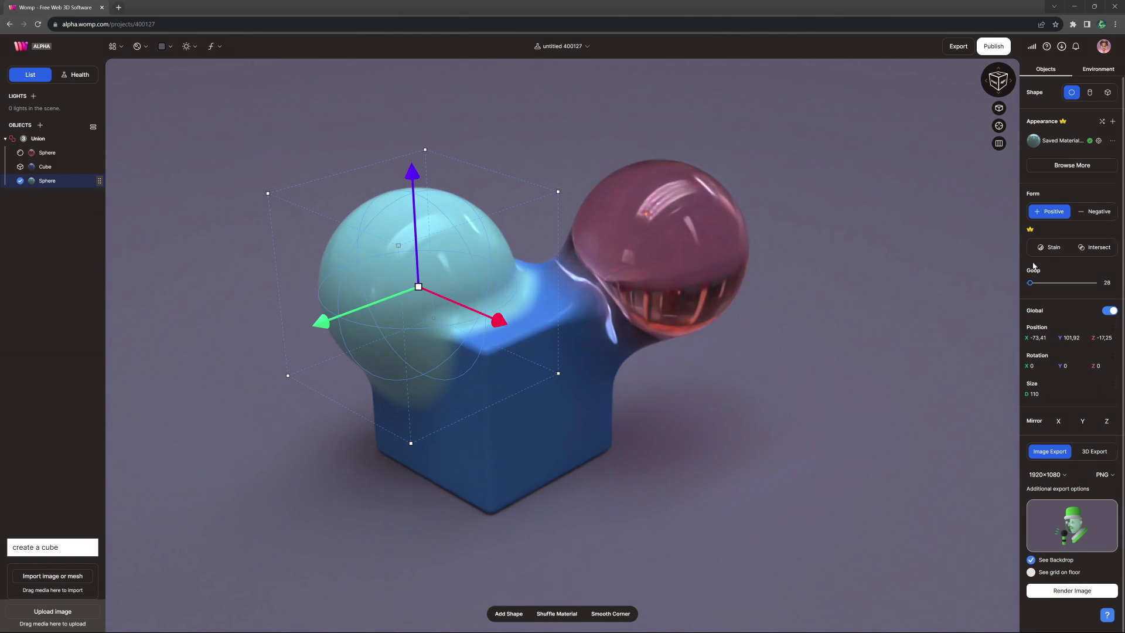
click(1051, 248)
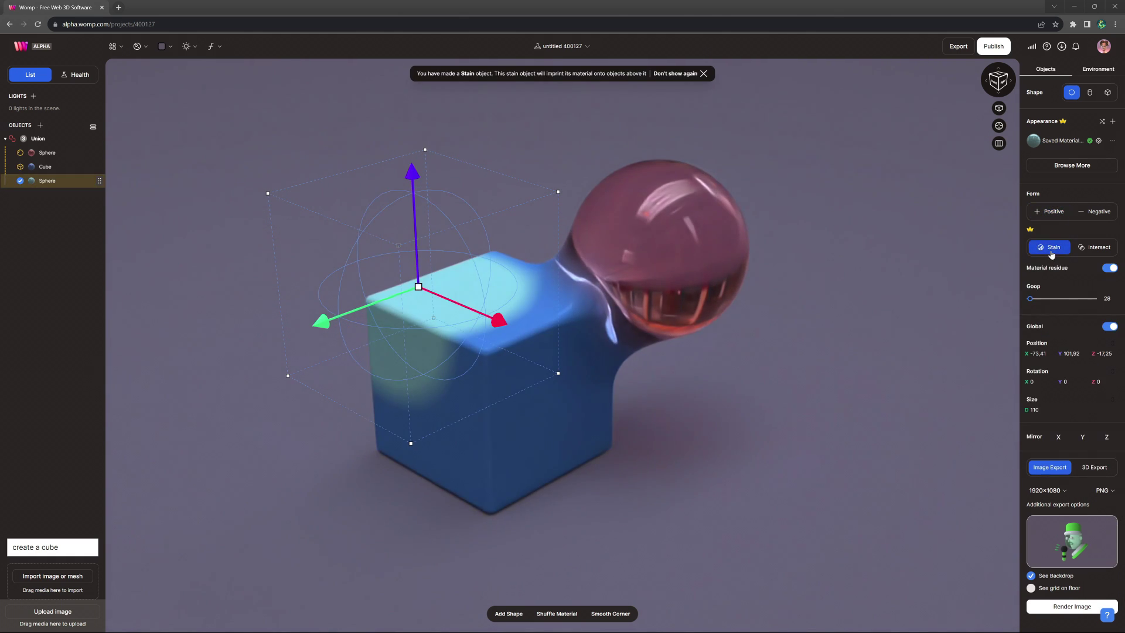
click(1095, 248)
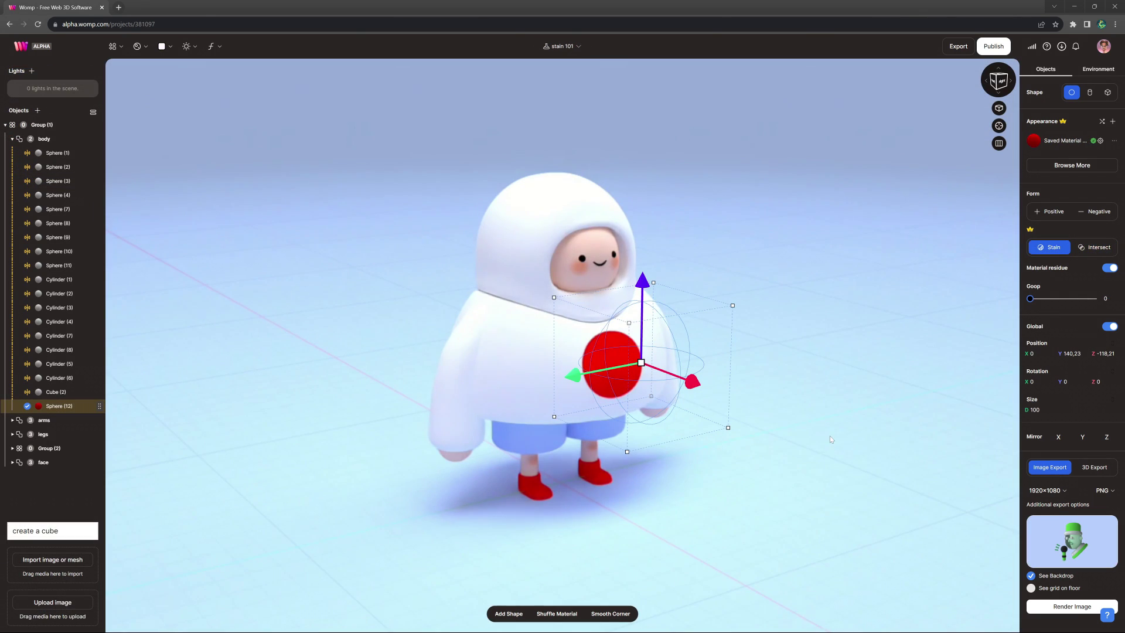
Step: Orbit to the character and change the red stain's shape to cylinder, then cube
drag(810, 414, 672, 381)
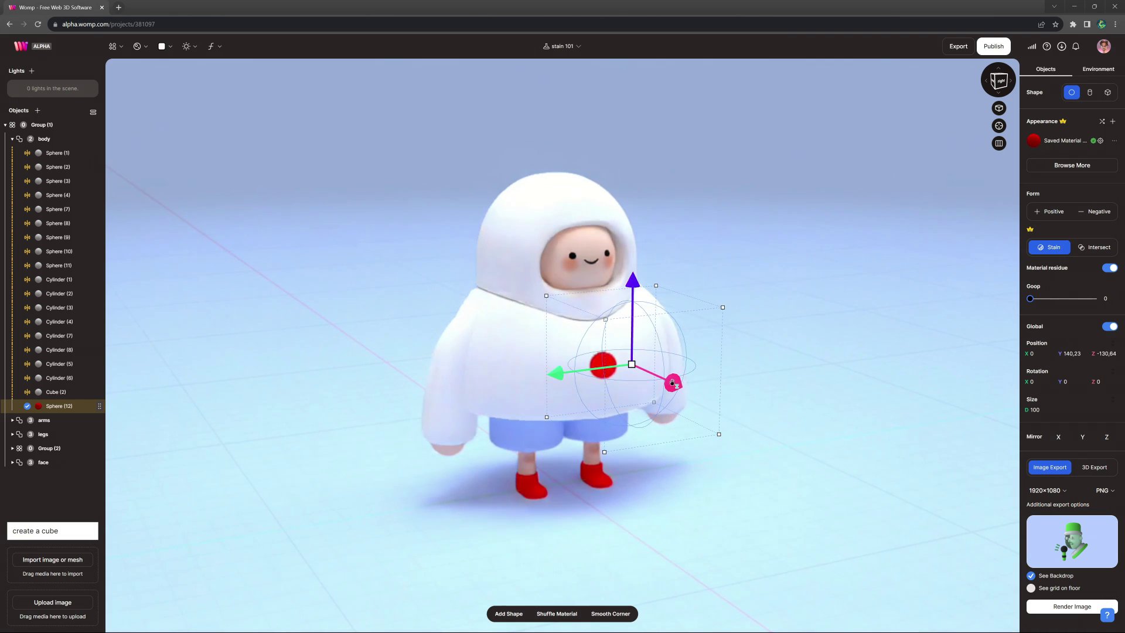
click(1089, 92)
mouse_move(671, 381)
mouse_down()
mouse_move(655, 375)
mouse_move(665, 379)
mouse_up()
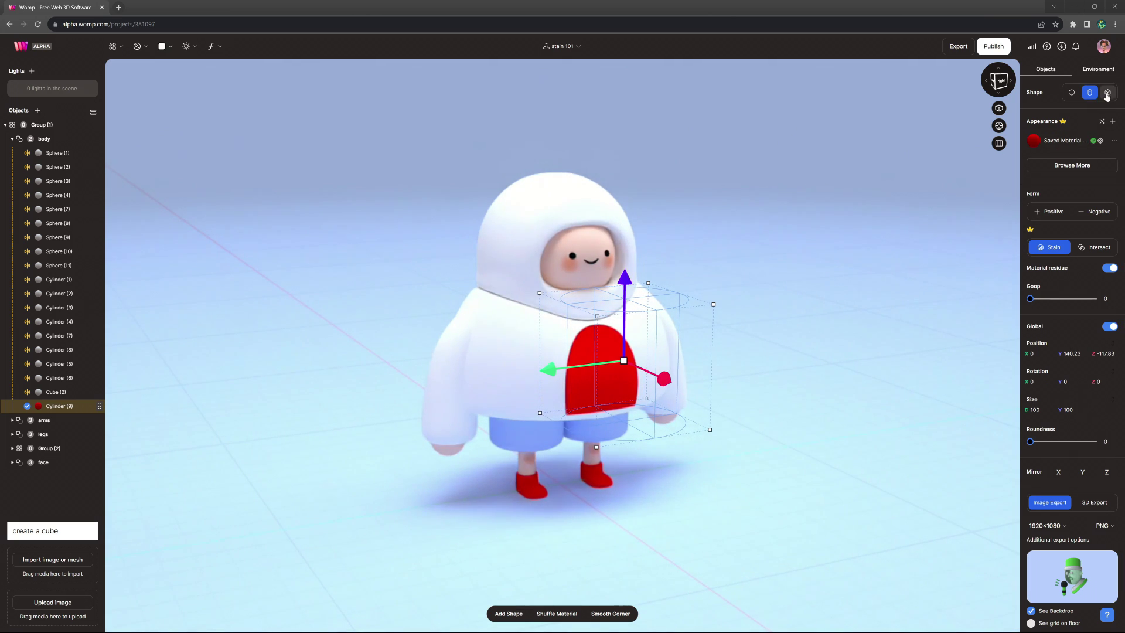
click(1106, 93)
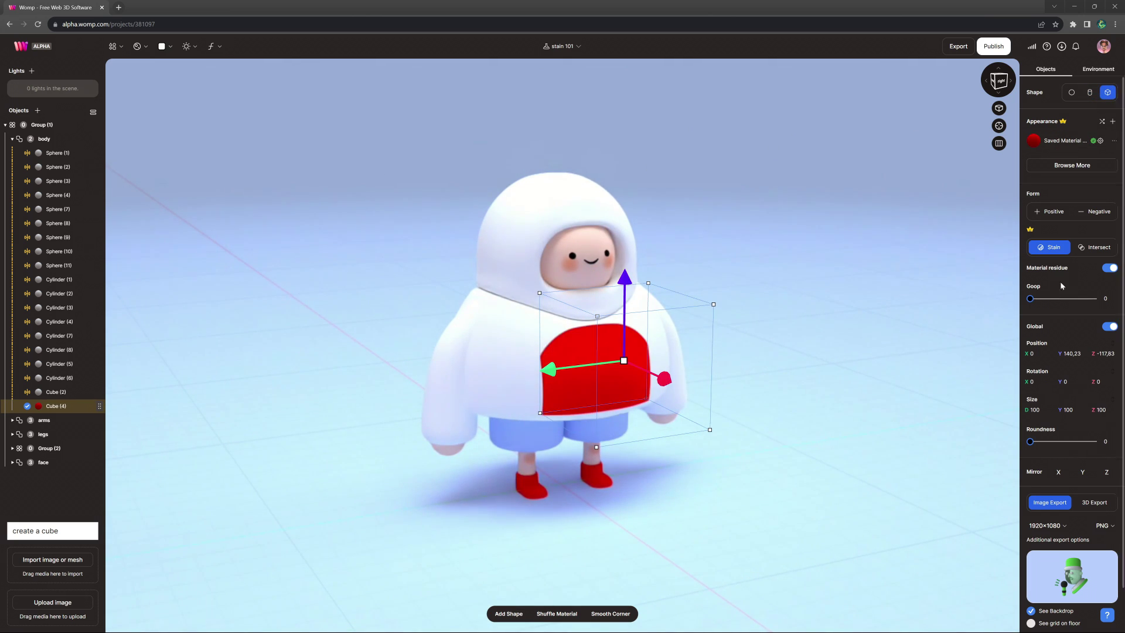
Step: Make the cube Positive, then set it back to Stain and push it into the body
click(1052, 214)
drag(667, 379, 684, 387)
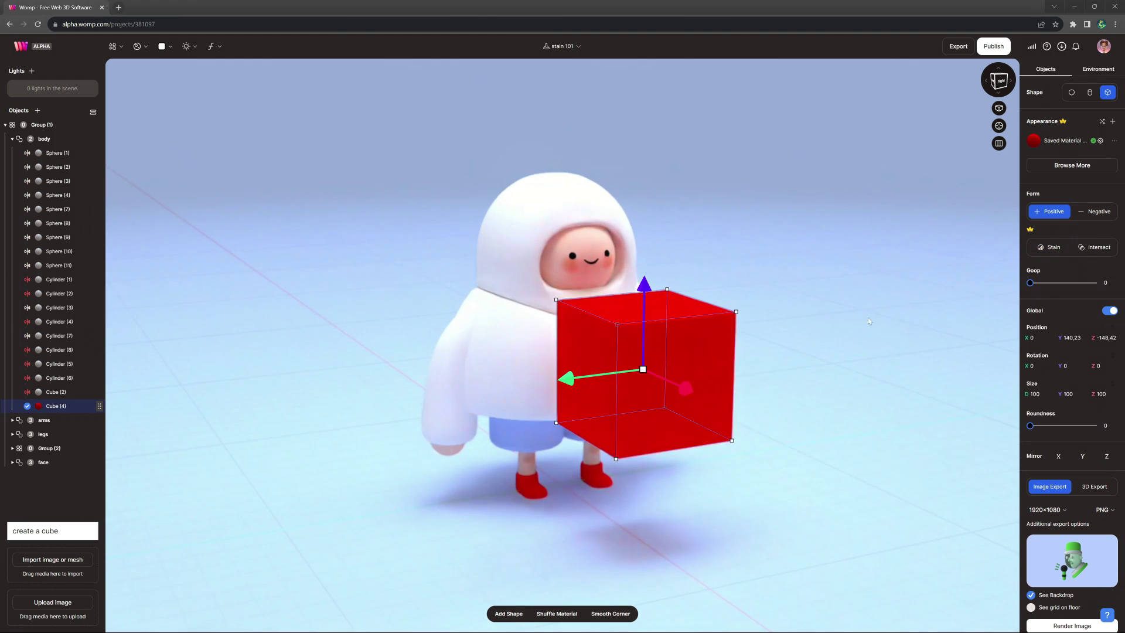
click(1052, 248)
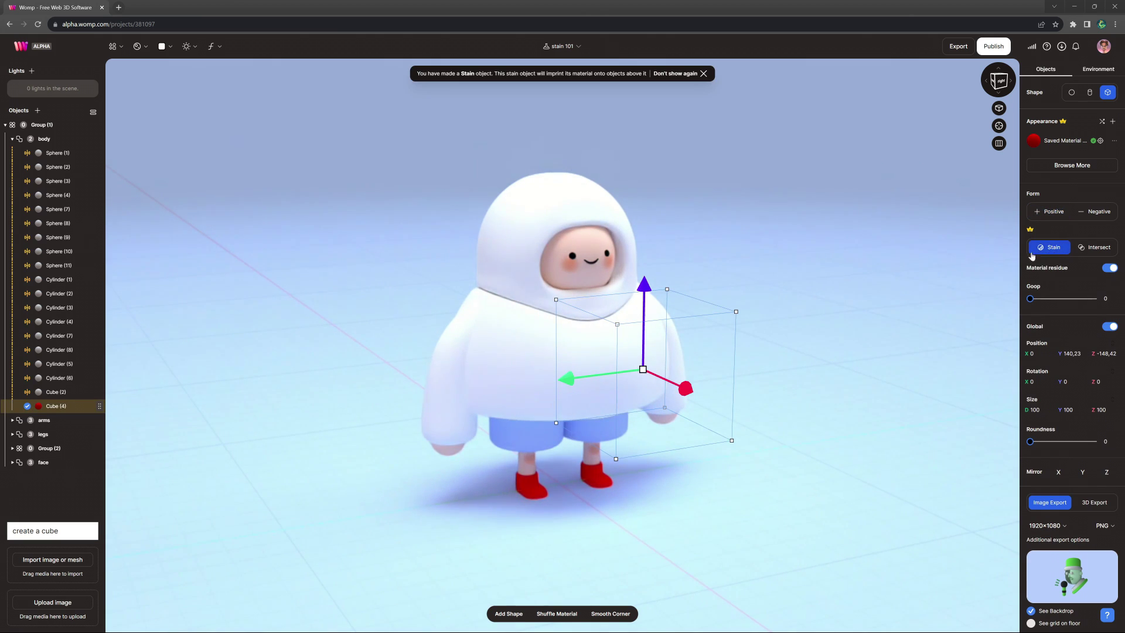
drag(686, 387, 632, 363)
Step: Raise the stain cube onto the head, slide it along its depth, and nudge the eye sphere
mouse_move(595, 266)
mouse_down()
mouse_move(580, 161)
mouse_move(596, 283)
mouse_up()
mouse_move(638, 384)
mouse_down()
mouse_move(673, 397)
mouse_move(647, 381)
mouse_up()
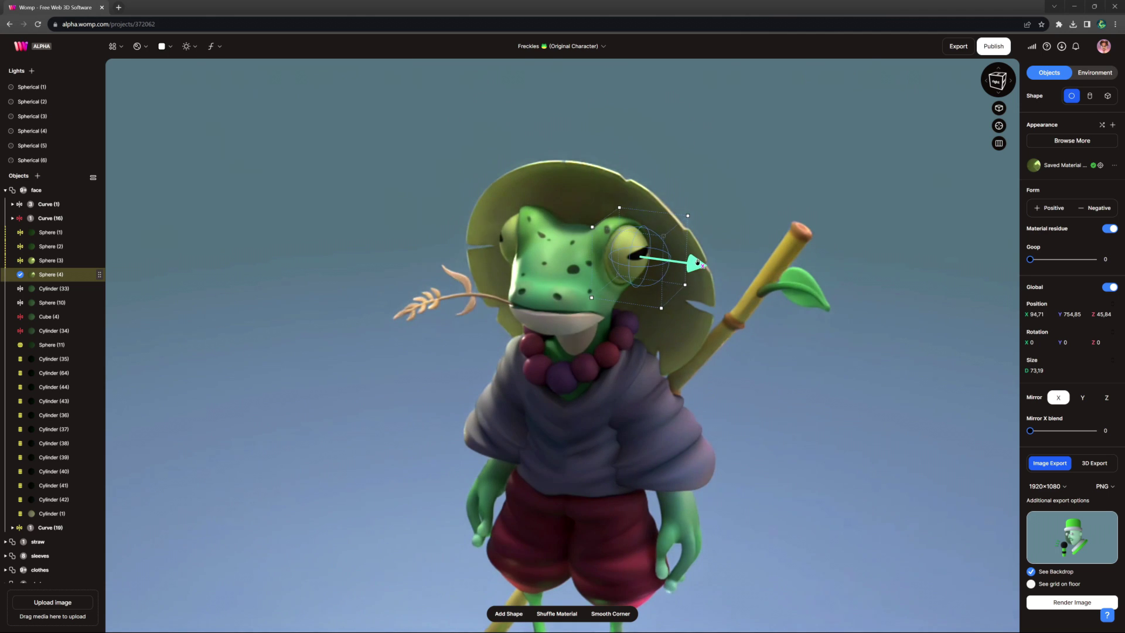
drag(697, 262, 710, 269)
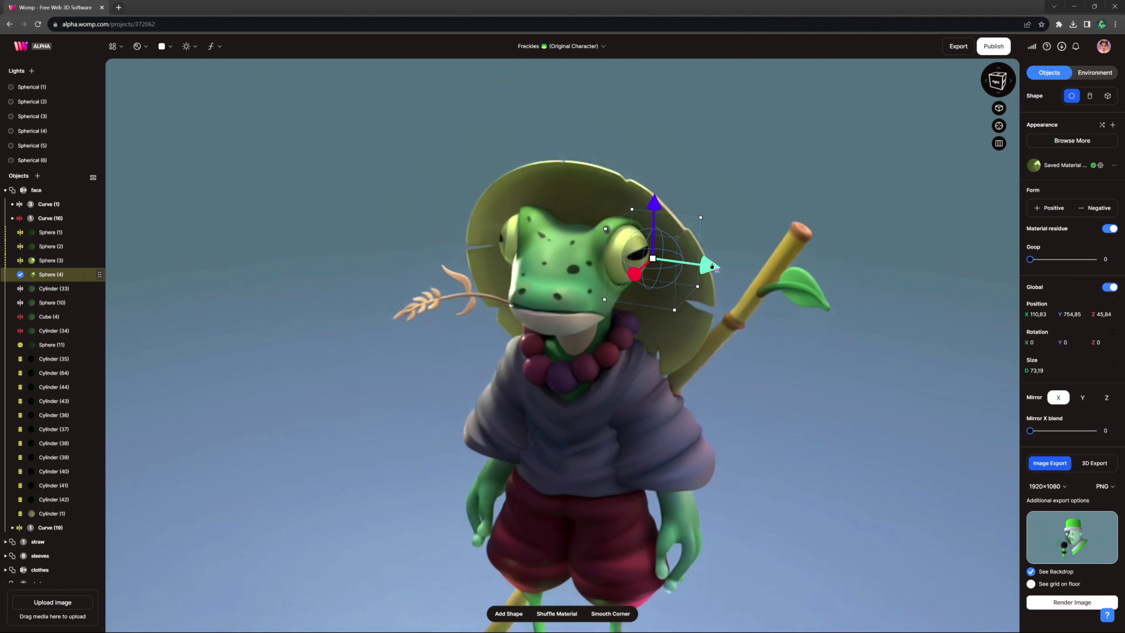
Step: Raise the eye sphere's Goop to 32, then deselect and orbit to look down at the frog
drag(1030, 260, 1034, 265)
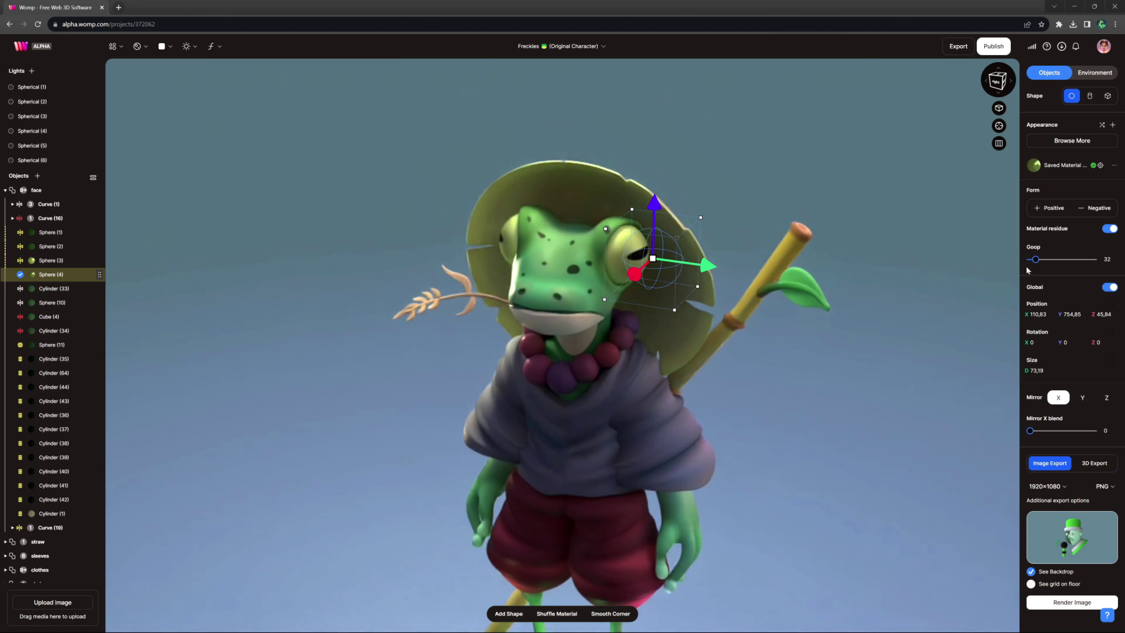
click(736, 377)
drag(735, 377, 839, 319)
scroll(849, 367, up, 3)
drag(848, 367, 766, 357)
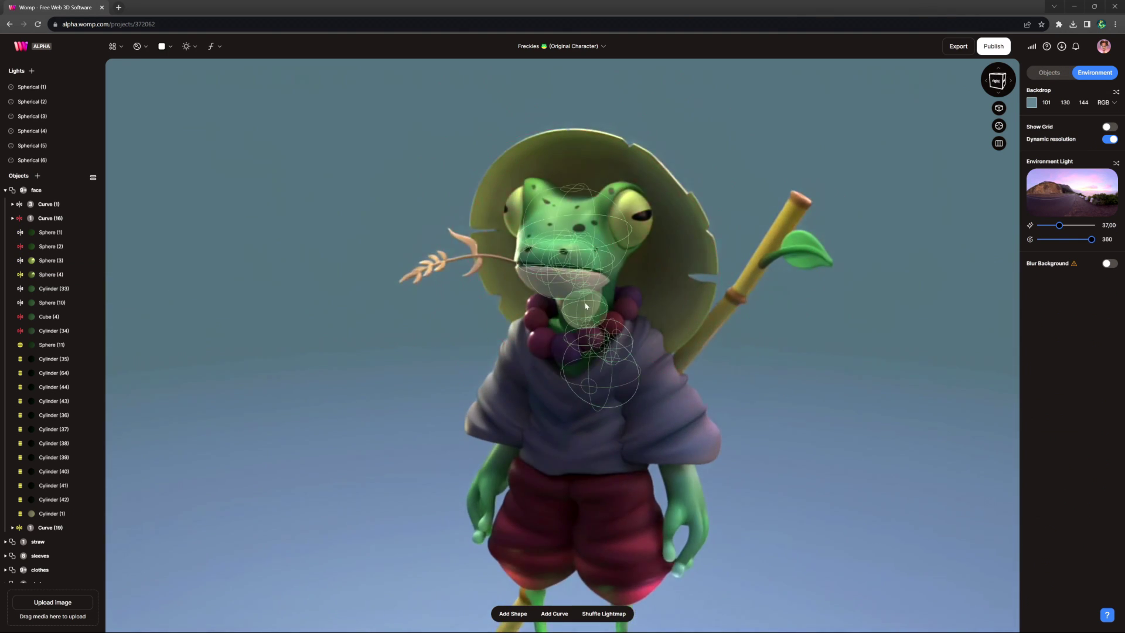
Step: Move the cylinder under the frog's necklace up, then back down
click(567, 299)
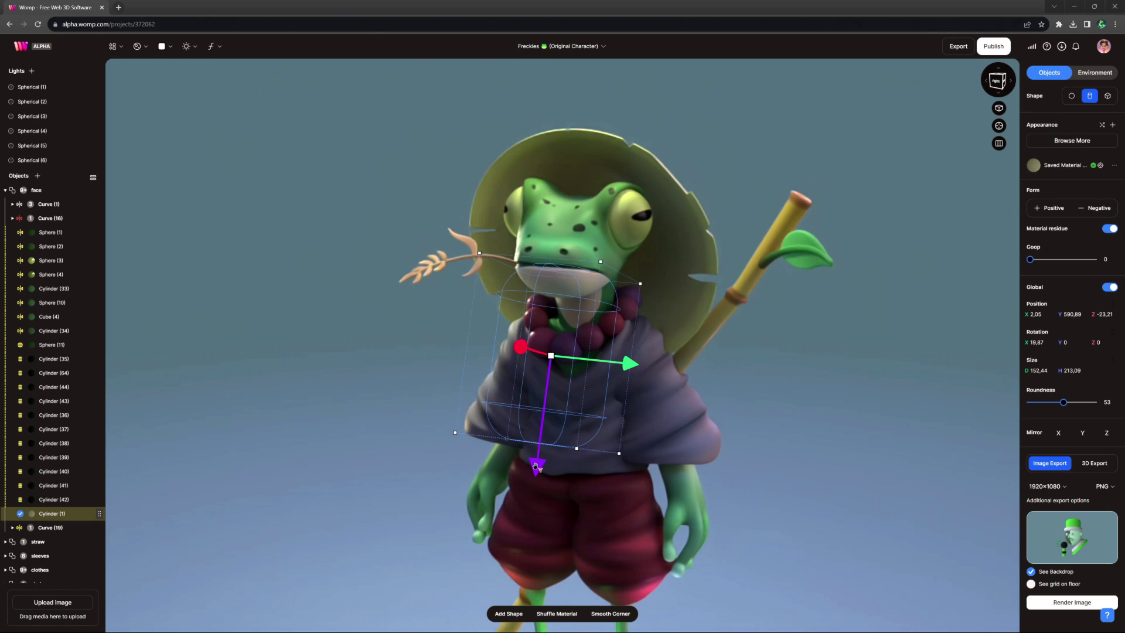
drag(535, 466, 543, 430)
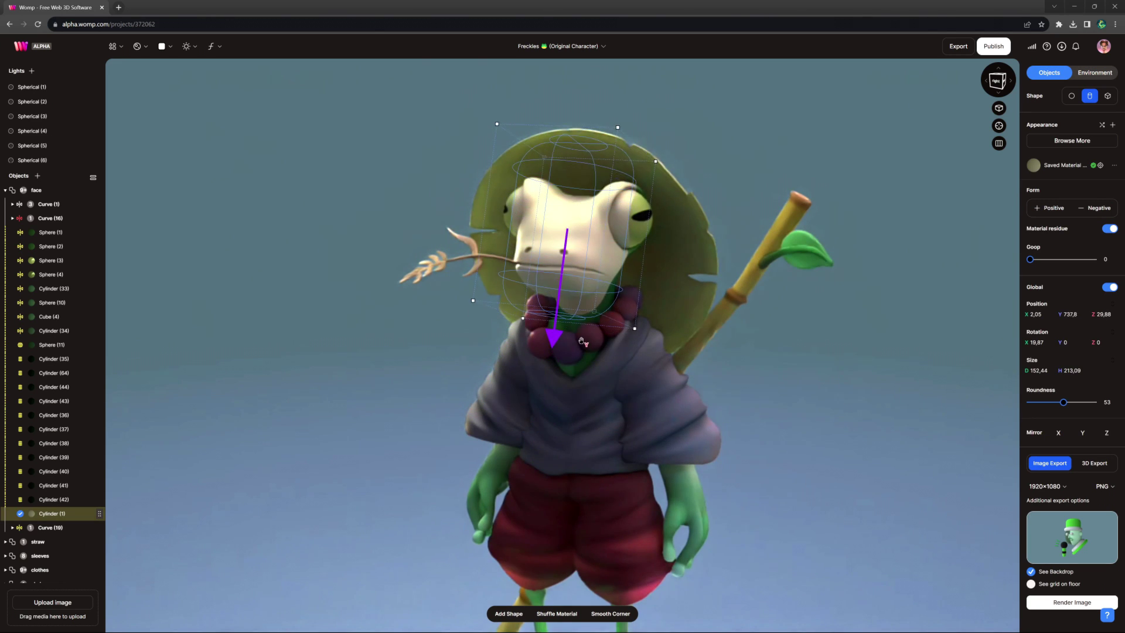
drag(581, 341, 551, 424)
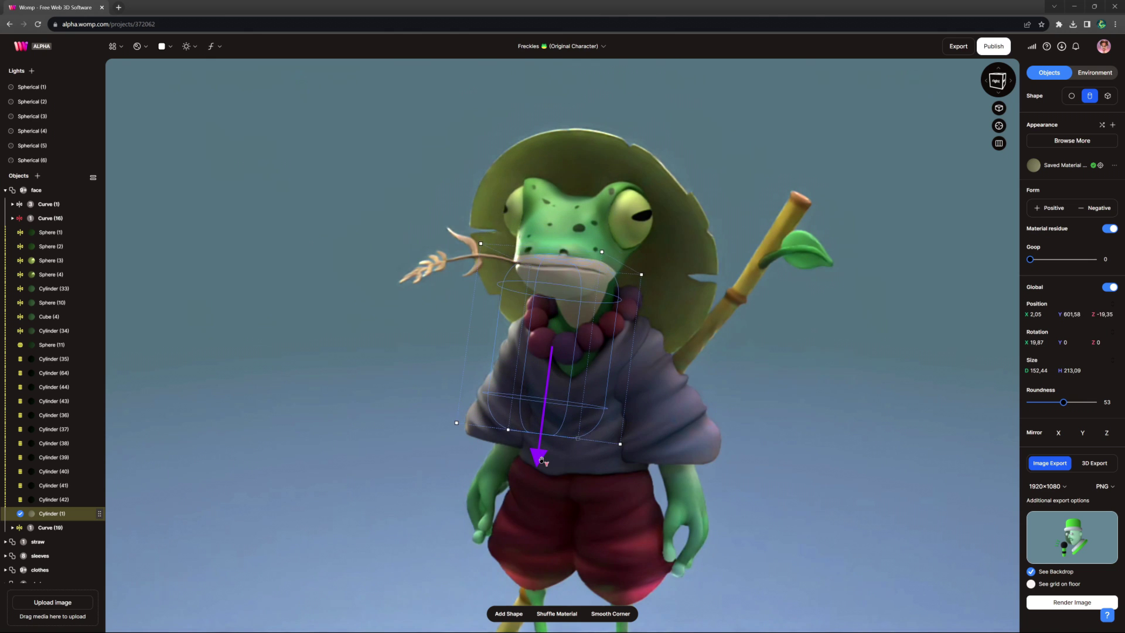
Step: Zoom toward the frog's face and shift the nose cylinder to a new spot
click(848, 379)
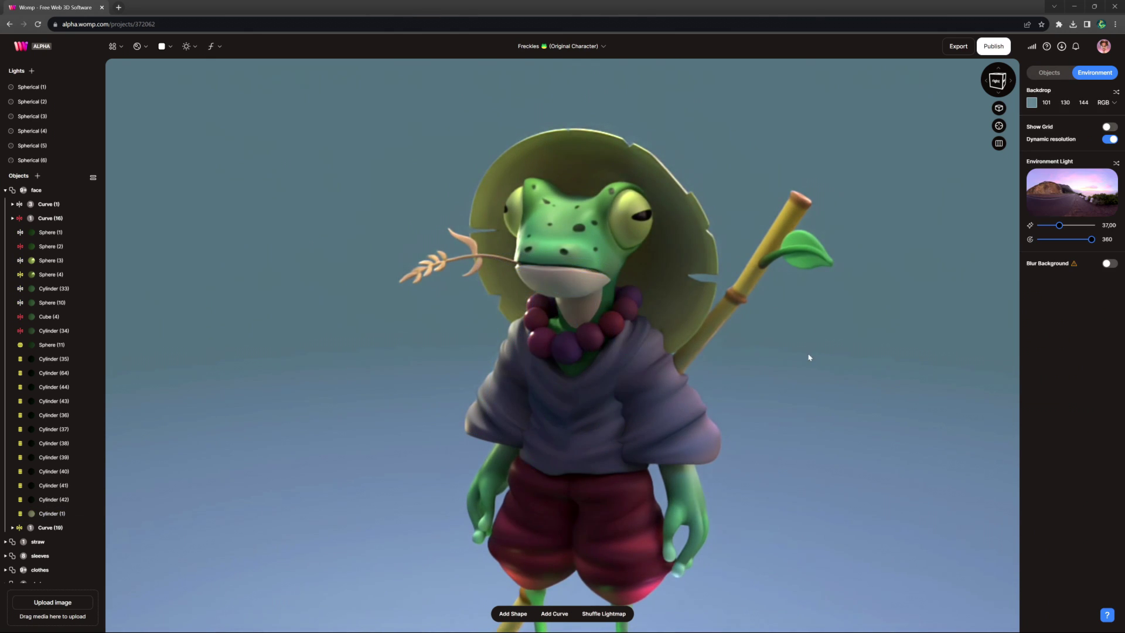
drag(808, 356, 816, 442)
scroll(815, 441, up, 3)
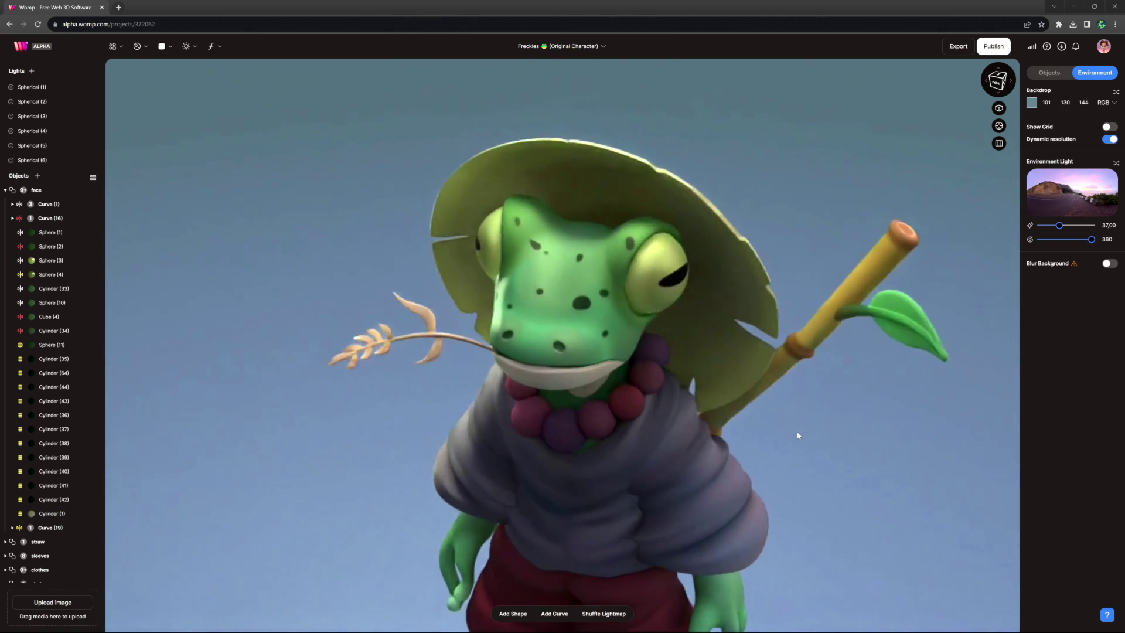
click(575, 304)
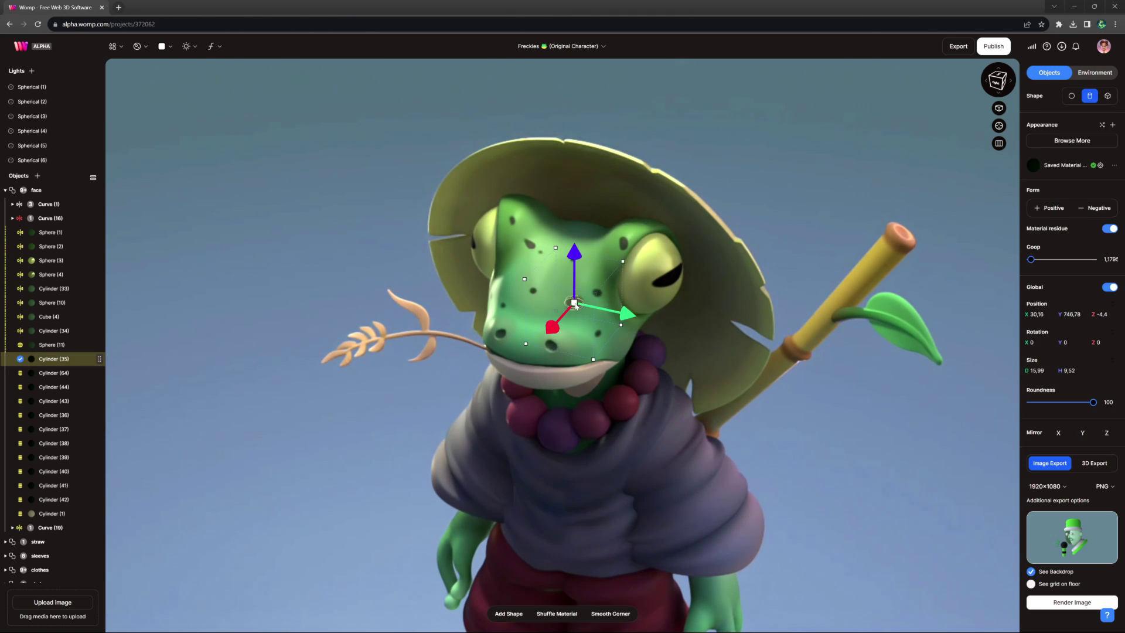
drag(586, 319, 584, 307)
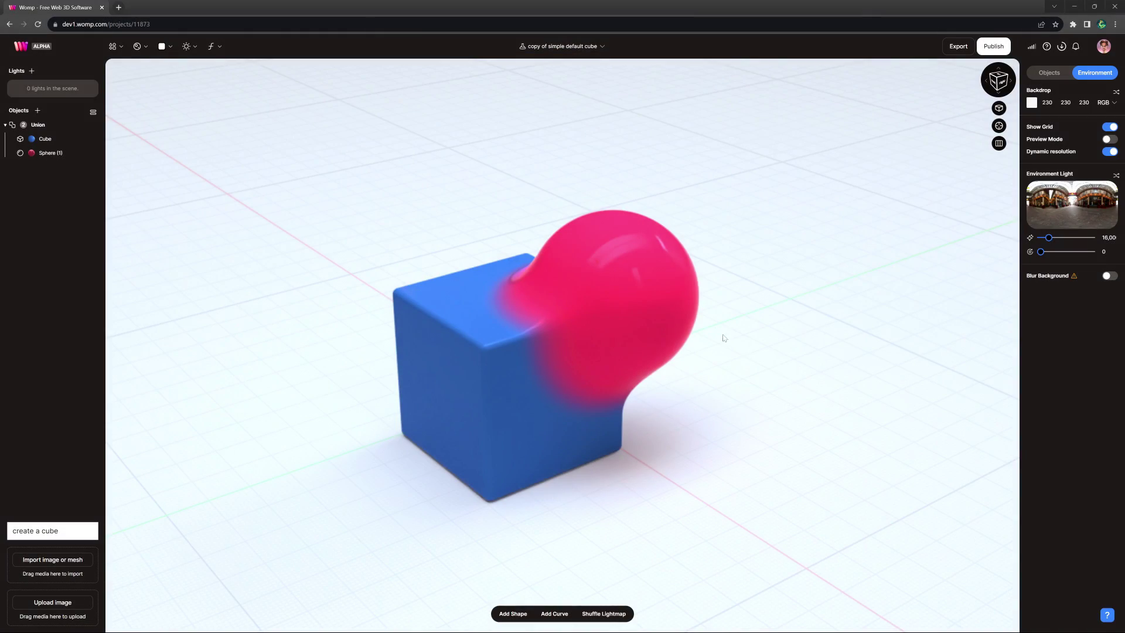
Step: Turn the pink sphere into an Intersect form and move it across the floor plane
click(683, 311)
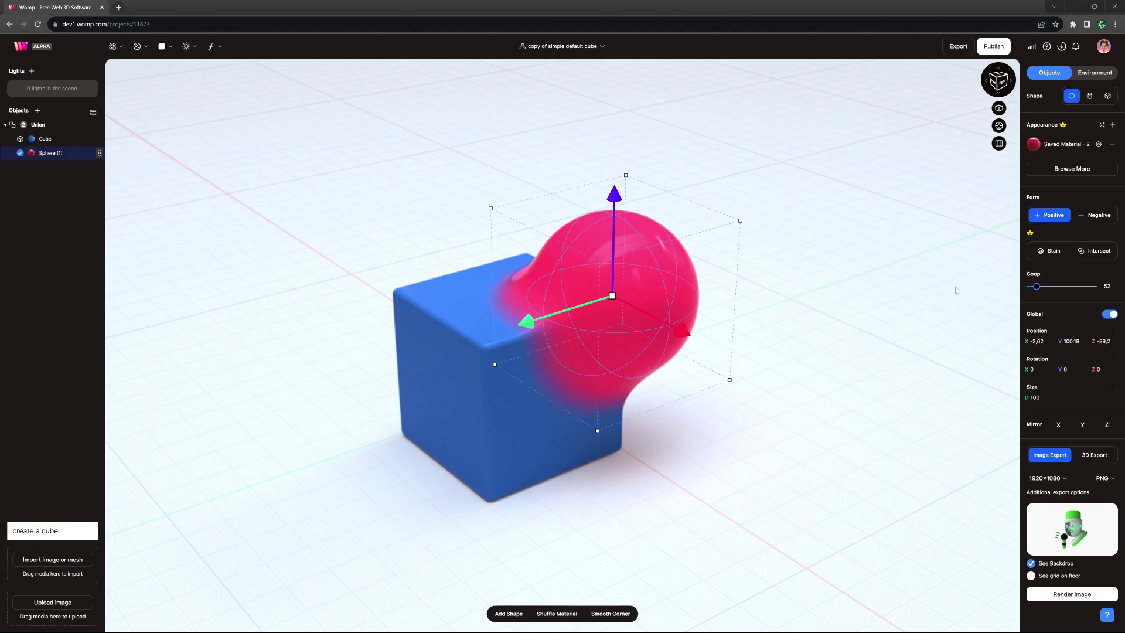
click(1092, 256)
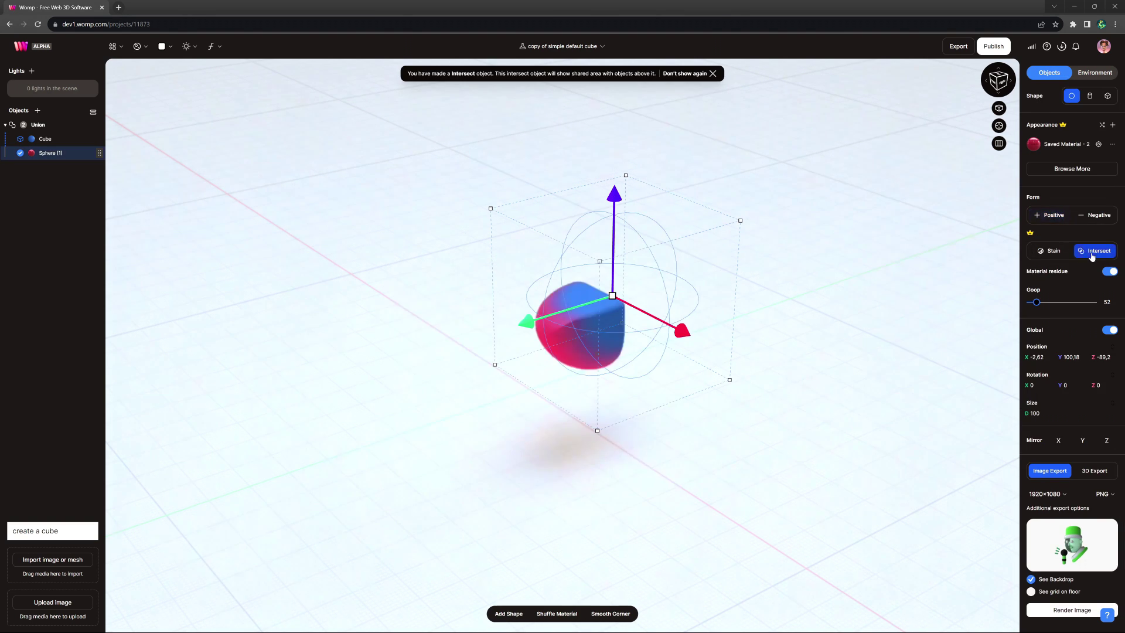
drag(608, 308, 549, 281)
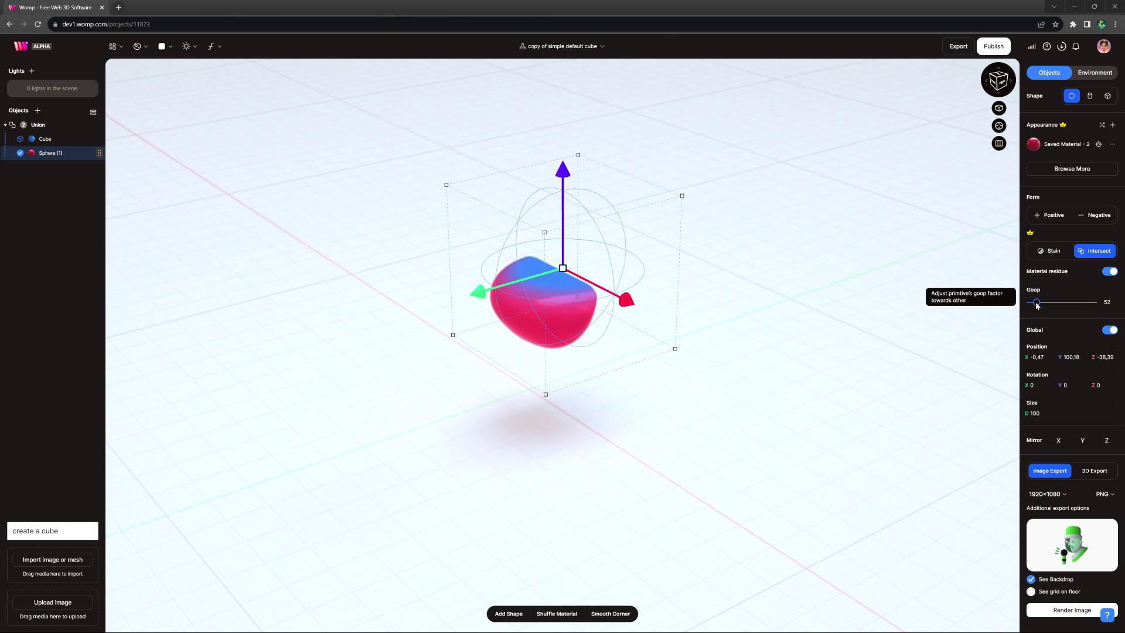
Step: Set the sphere's Goop to 0 and slide it leftward over the blue cube
drag(1037, 303, 1030, 303)
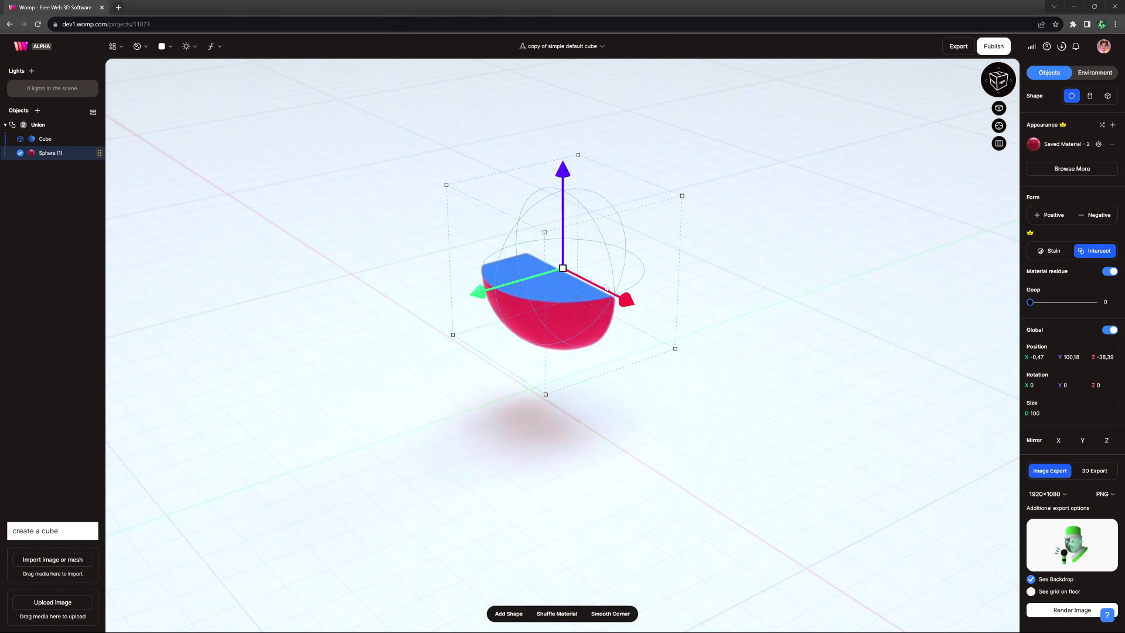
drag(557, 280, 609, 304)
mouse_move(611, 203)
mouse_down()
mouse_move(609, 272)
mouse_move(613, 151)
mouse_move(615, 182)
mouse_up()
drag(605, 297, 426, 297)
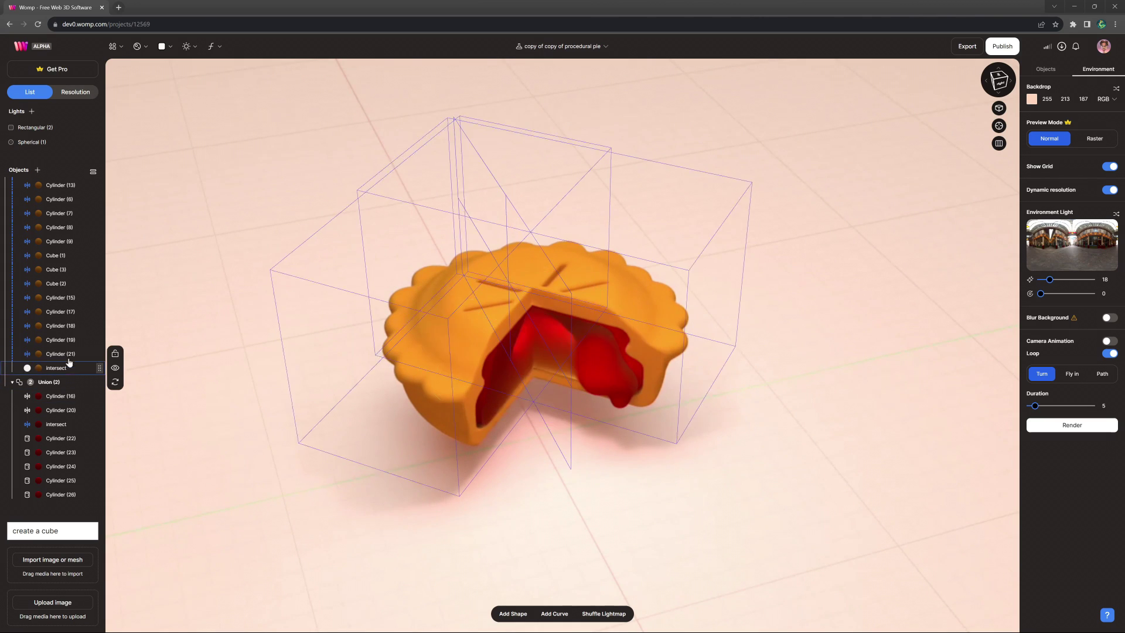
Step: Hide and show the pie's intersect object to compare the cut
click(114, 369)
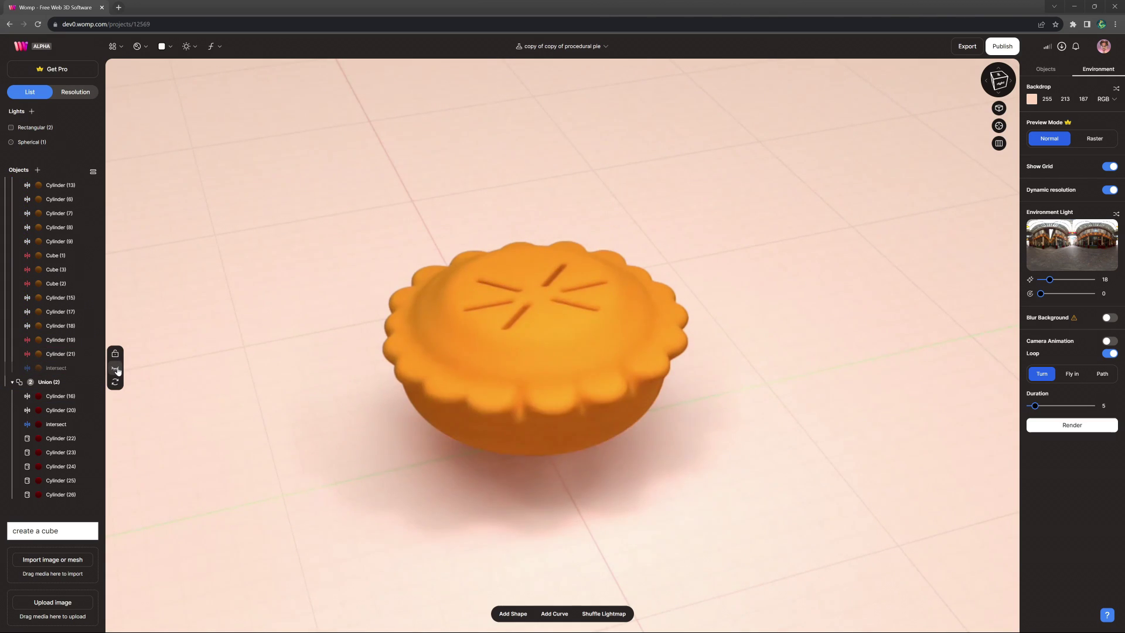
click(116, 369)
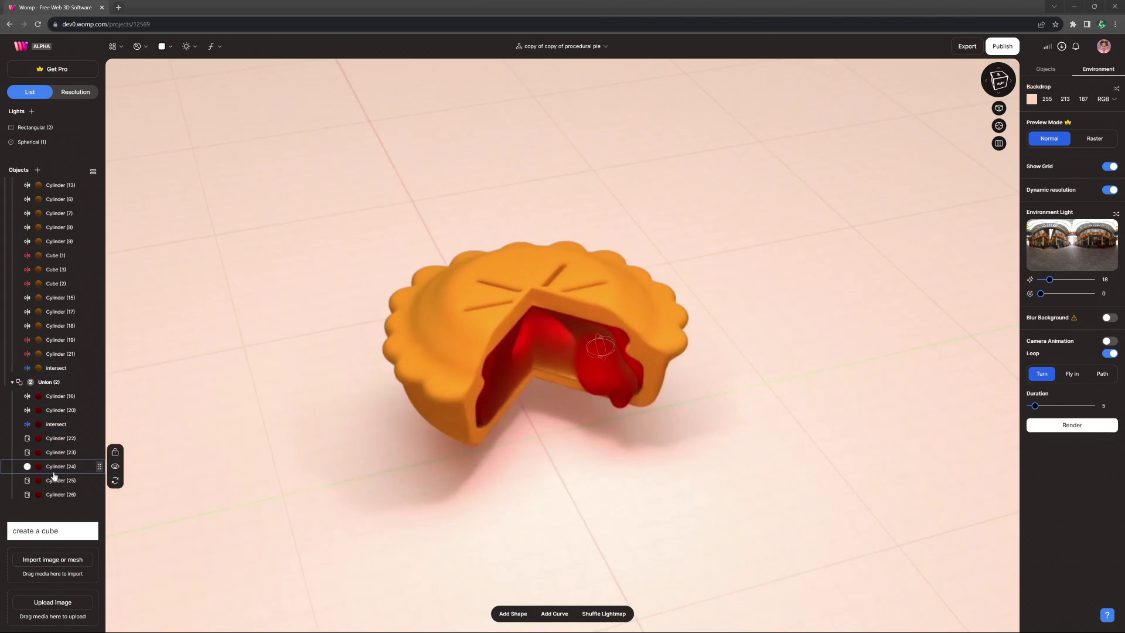
click(115, 426)
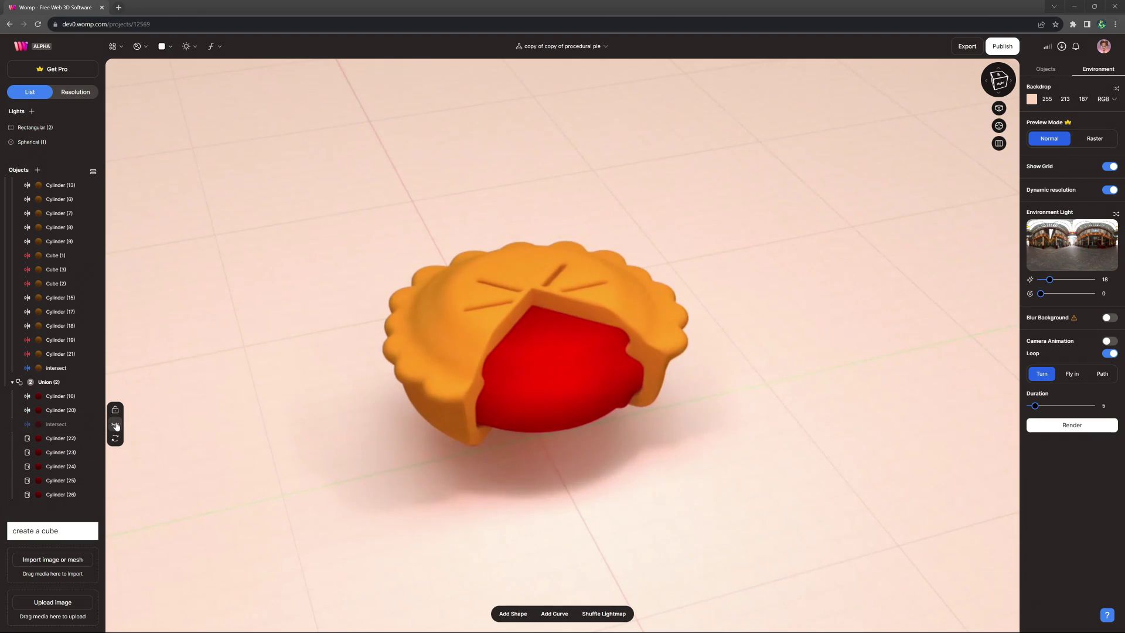
click(115, 426)
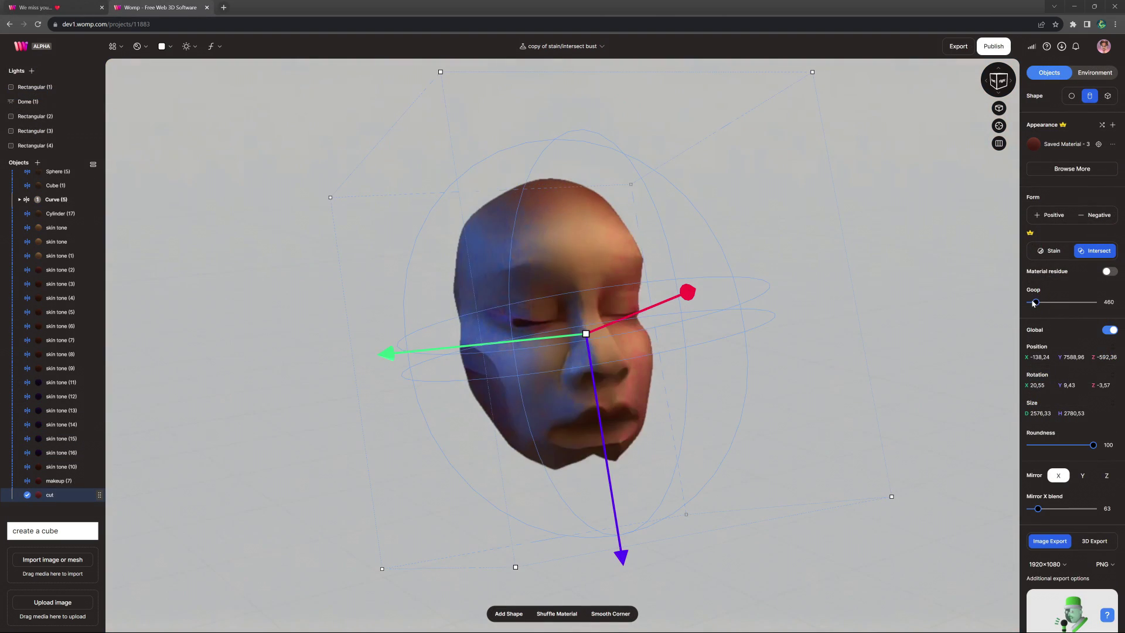
Step: Set the face's cut object Goop to 0, then hide and show it from a side view
drag(1029, 302, 1021, 302)
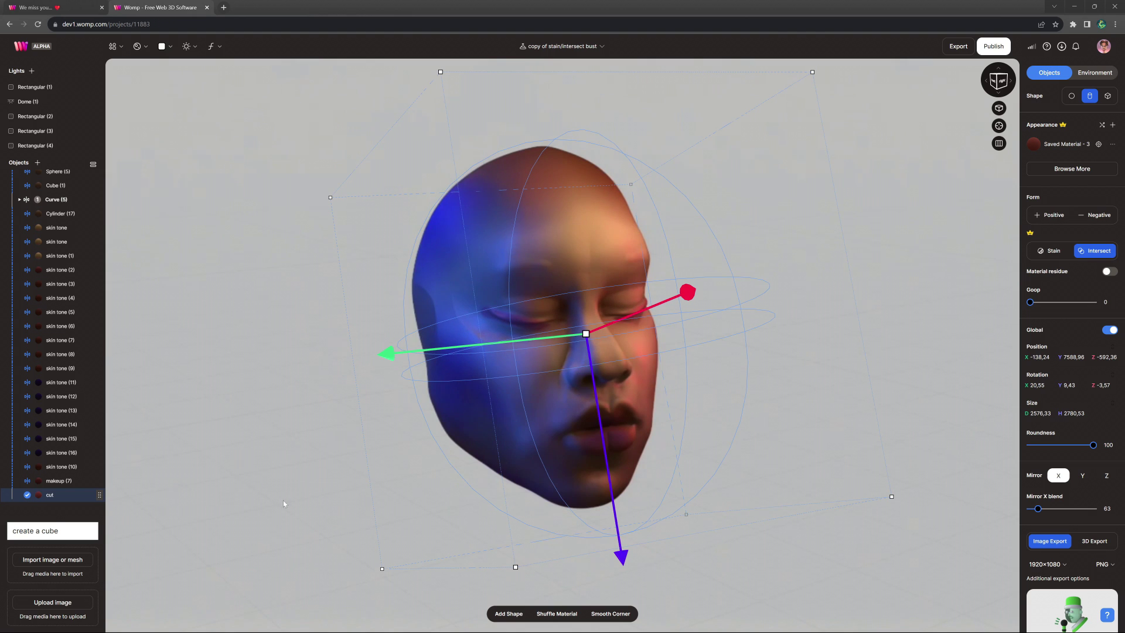
click(115, 497)
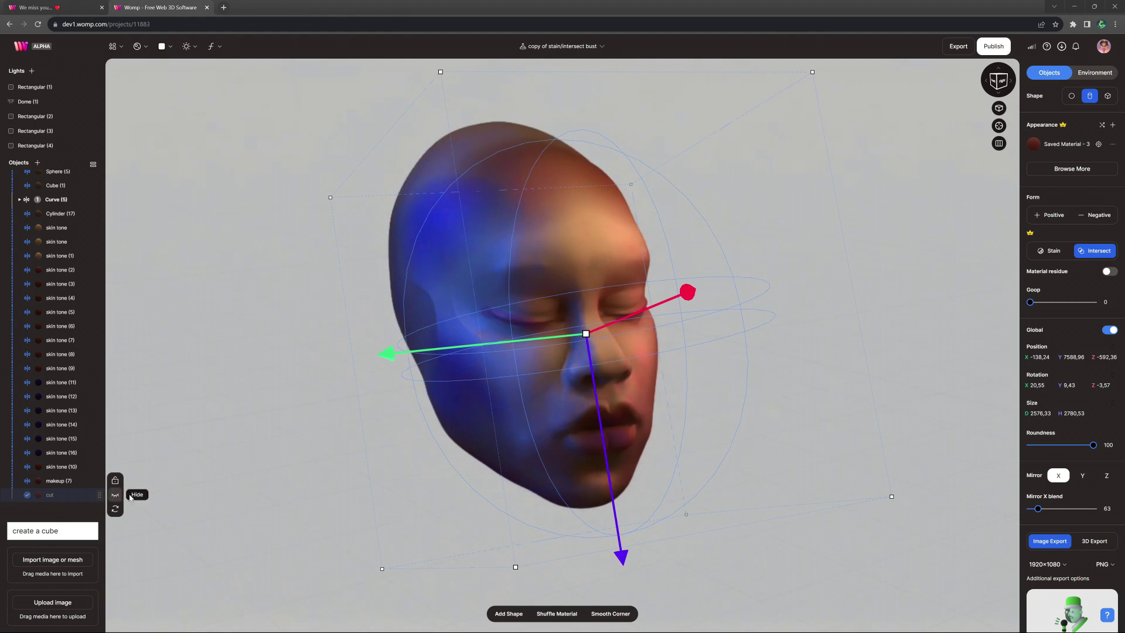
drag(360, 463, 322, 471)
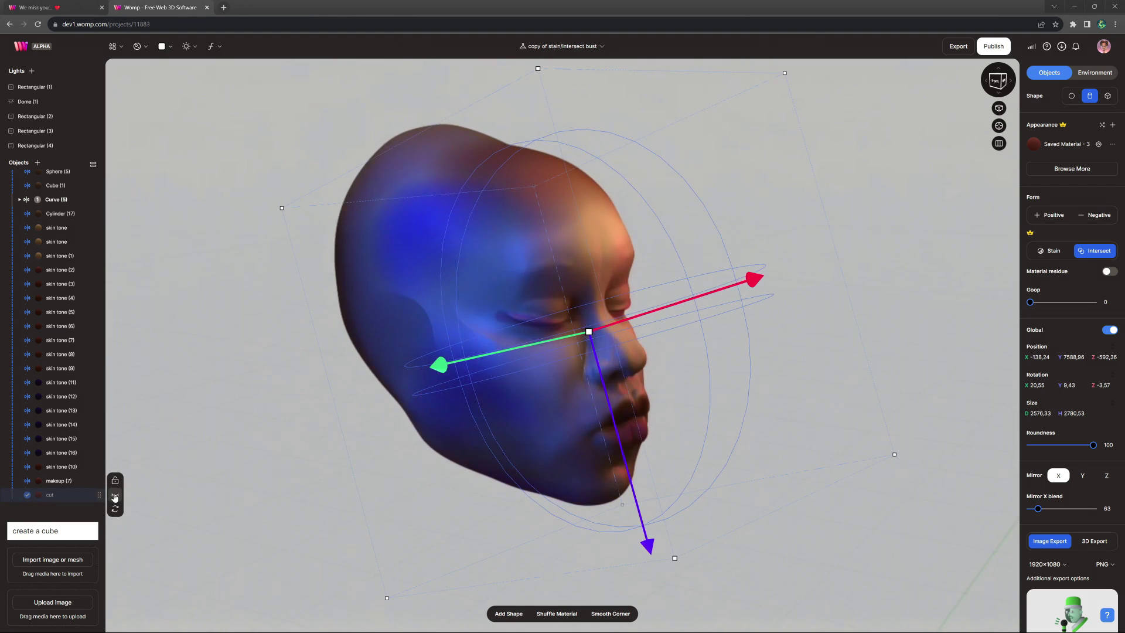
click(115, 496)
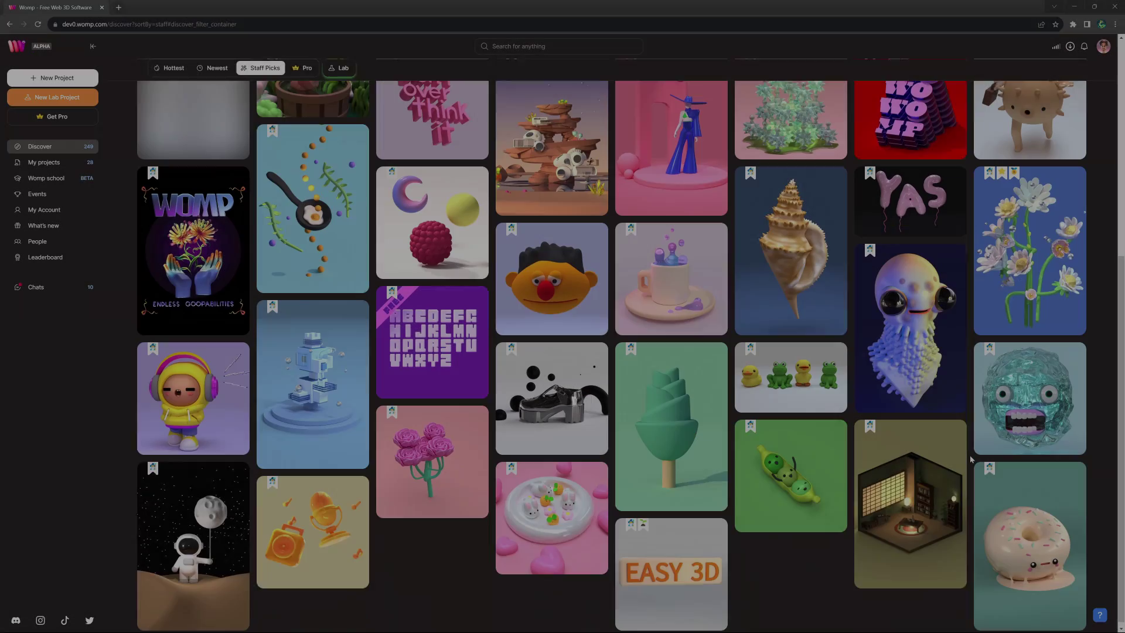
Step: Open Get Pro from the account menu and page the carousel to Stain Form and Raster View
scroll(970, 460, up, 6)
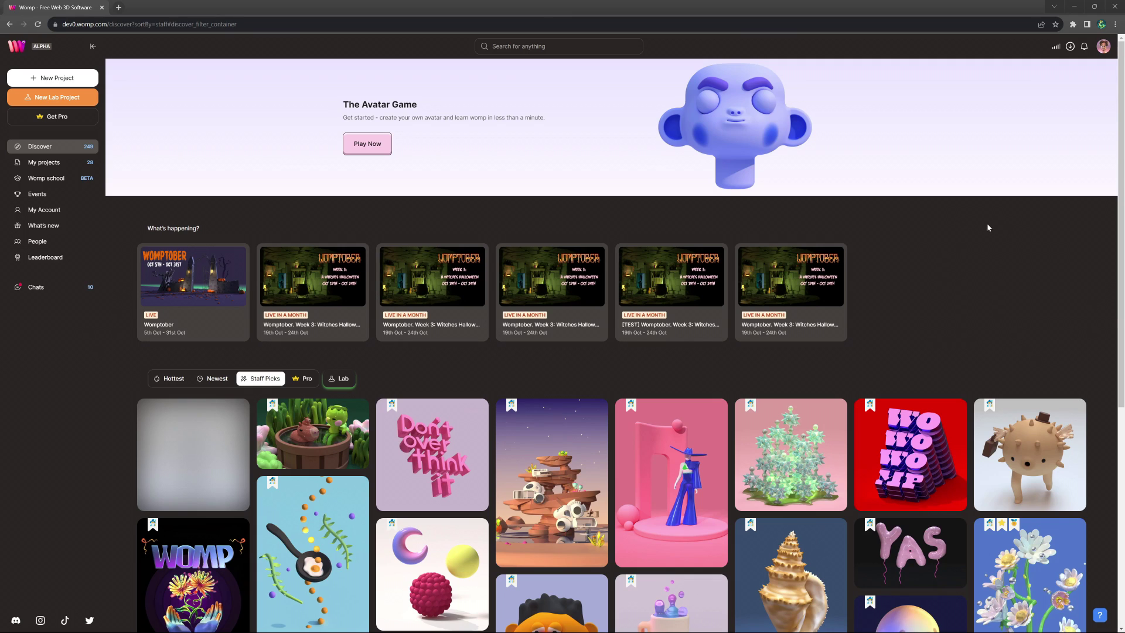
click(1103, 48)
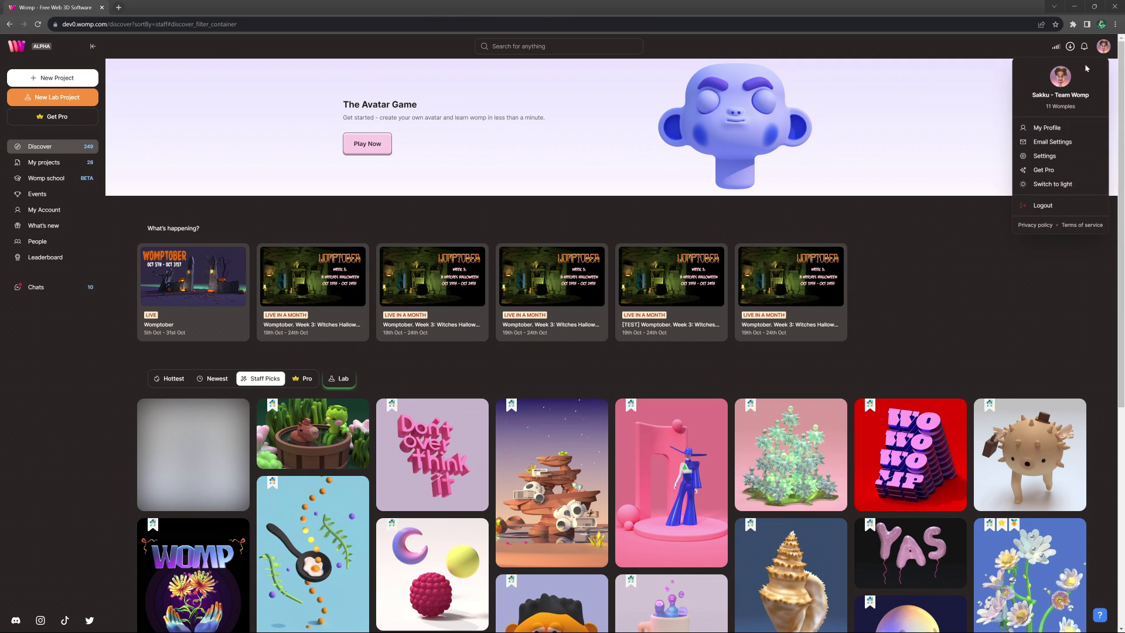
click(1048, 170)
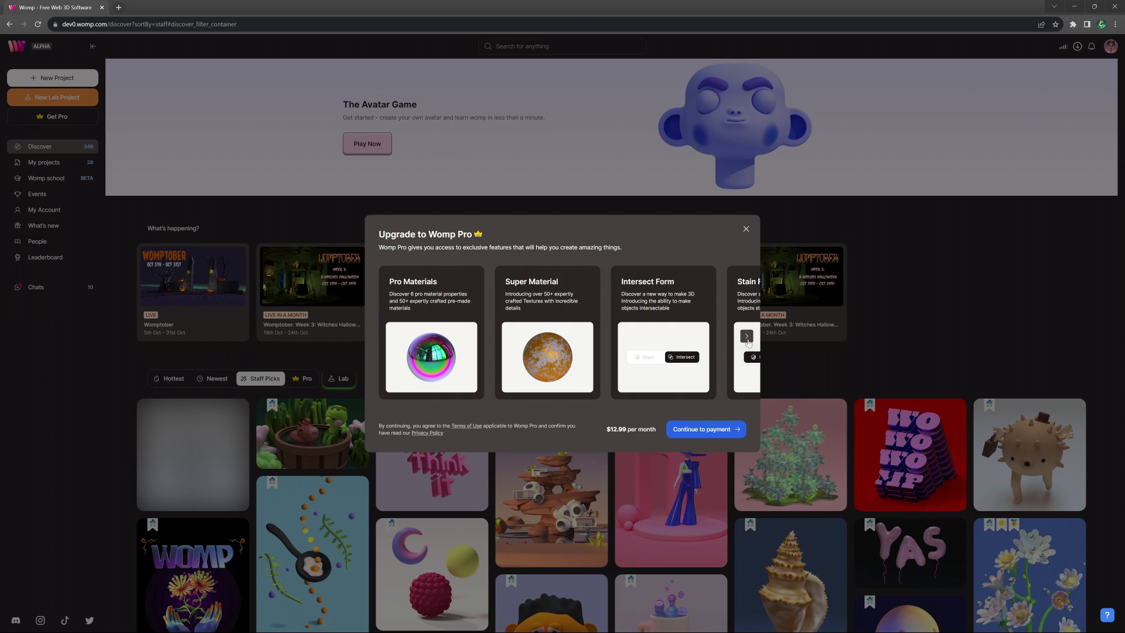
click(747, 336)
click(747, 336)
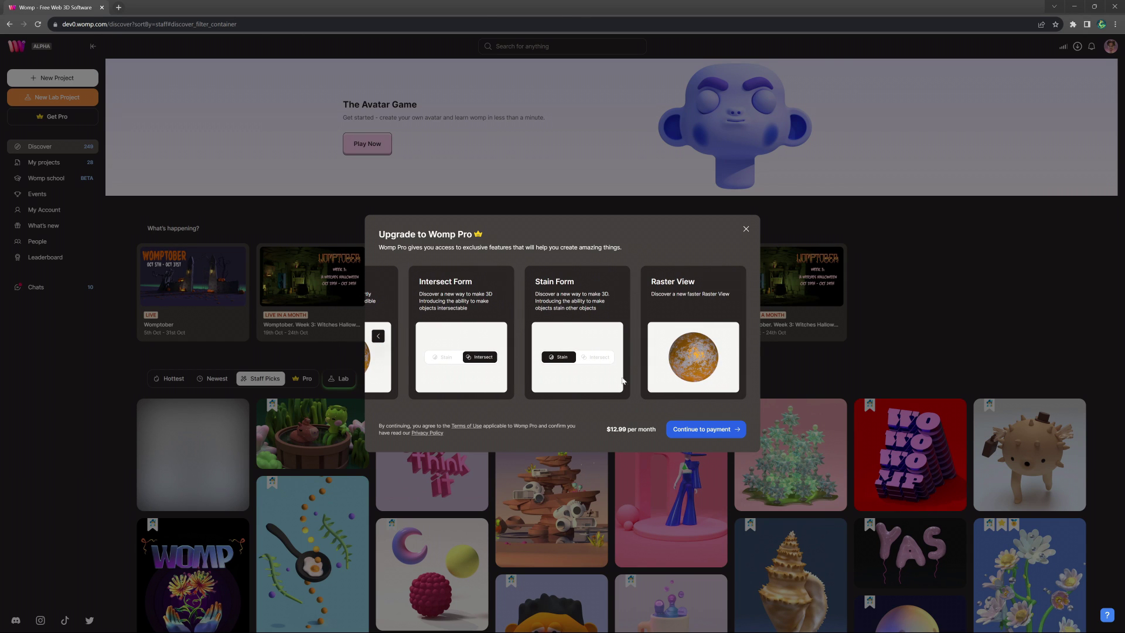